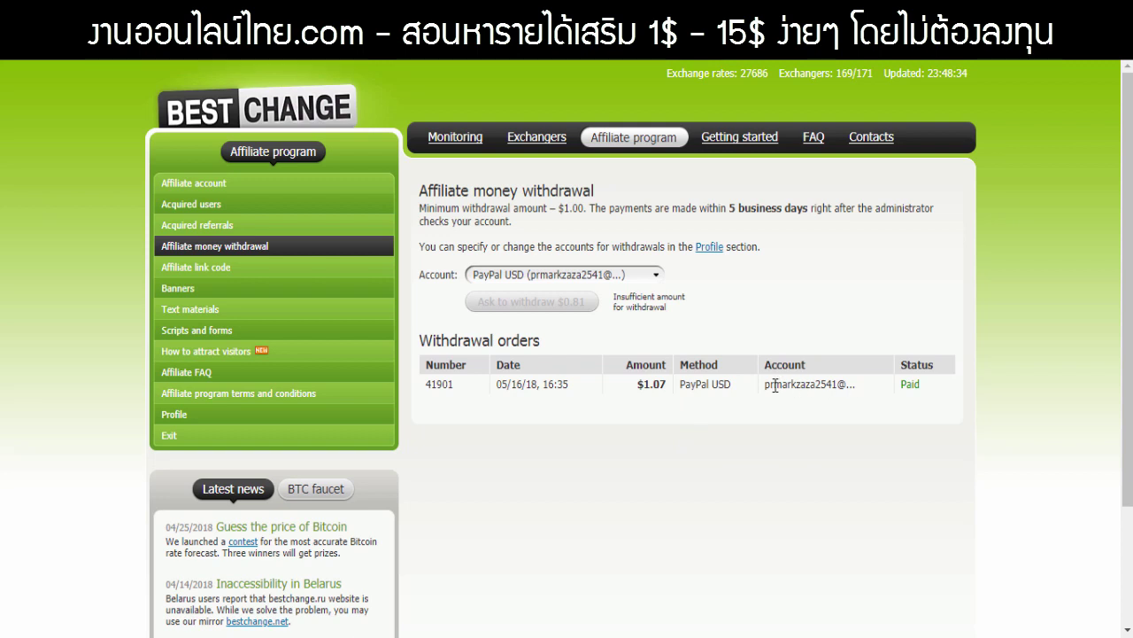
# Step: Examine the account and payment status of the order listed under Withdrawal orders
pyautogui.moveTo(775, 384); pyautogui.dragTo(828, 386)
pyautogui.click(908, 400)
pyautogui.moveTo(919, 398); pyautogui.dragTo(903, 386)
pyautogui.click(919, 390)
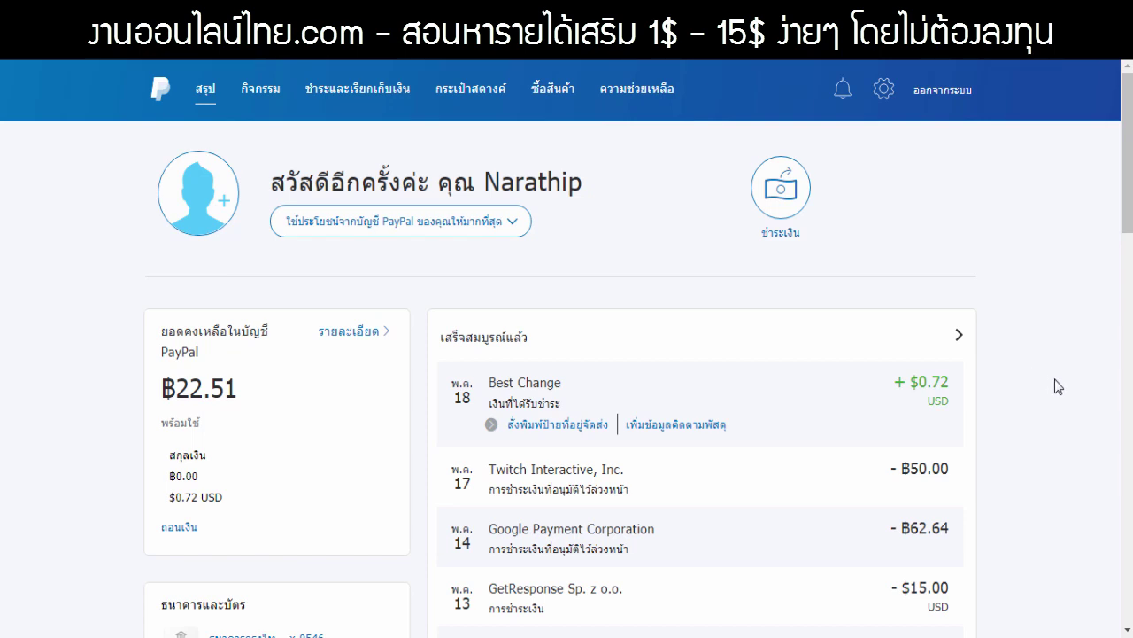
# Step: Switch to PayPal, open the Best Change payment's details, and compare its gross amount with the withdrawal order on BestChange
pyautogui.click(930, 398)
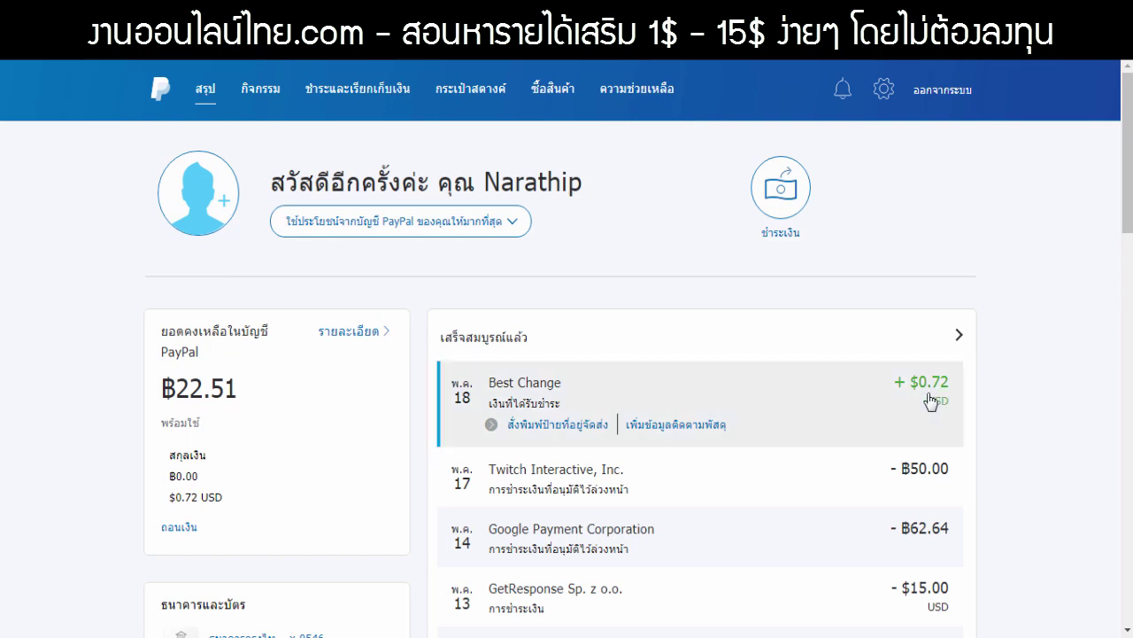
pyautogui.scroll(-3, 868, 403)
pyautogui.scroll(1, 868, 403)
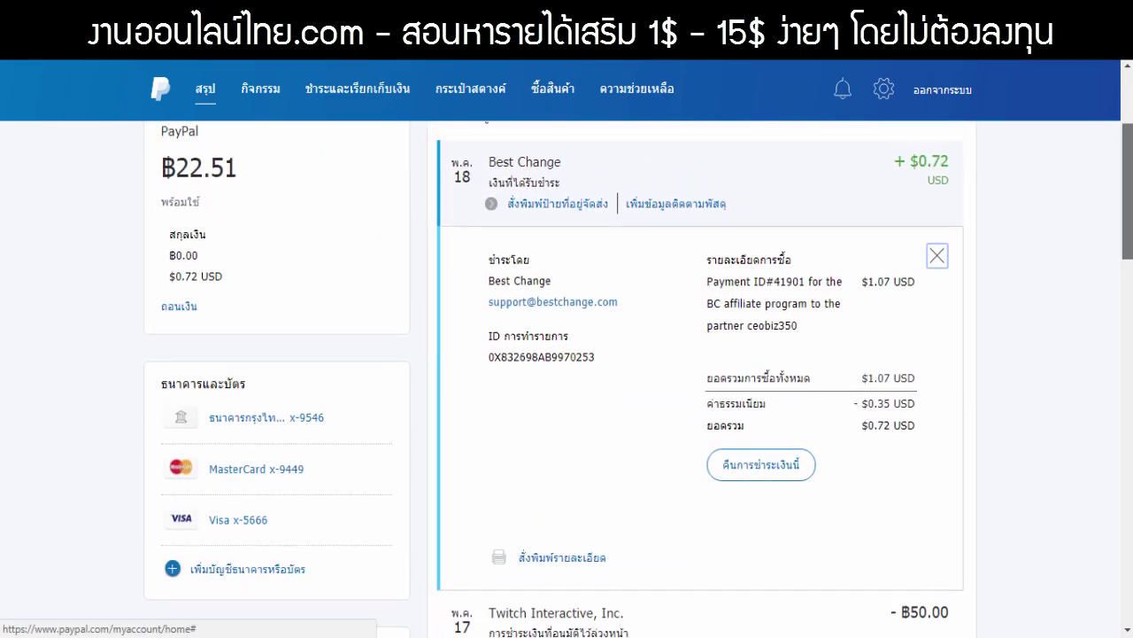
pyautogui.doubleClick(867, 403)
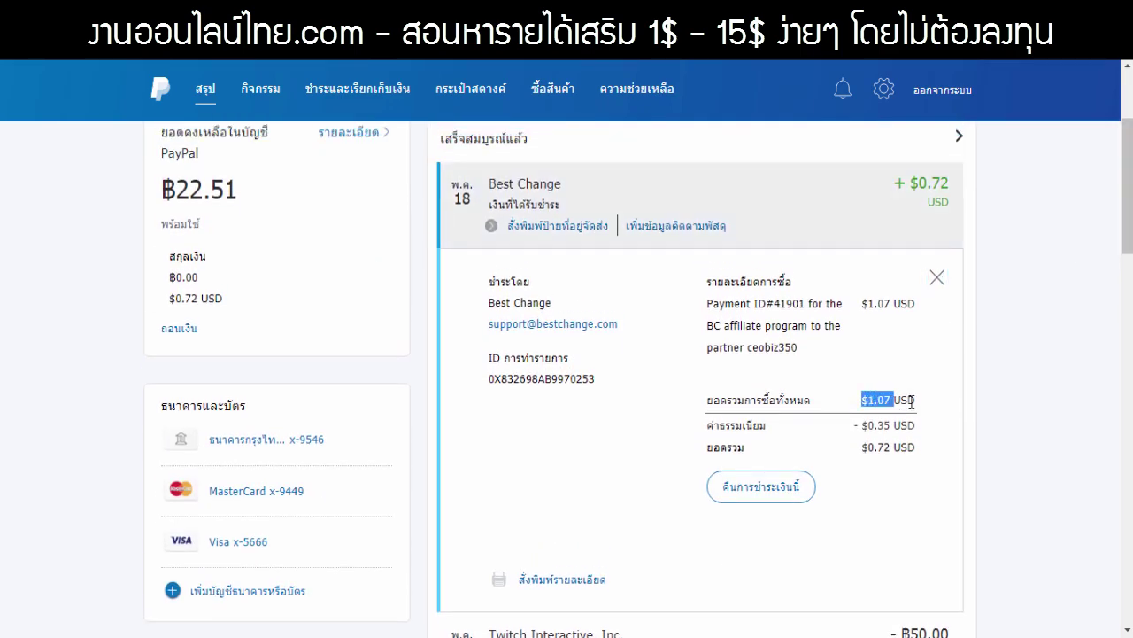
pyautogui.click(867, 403)
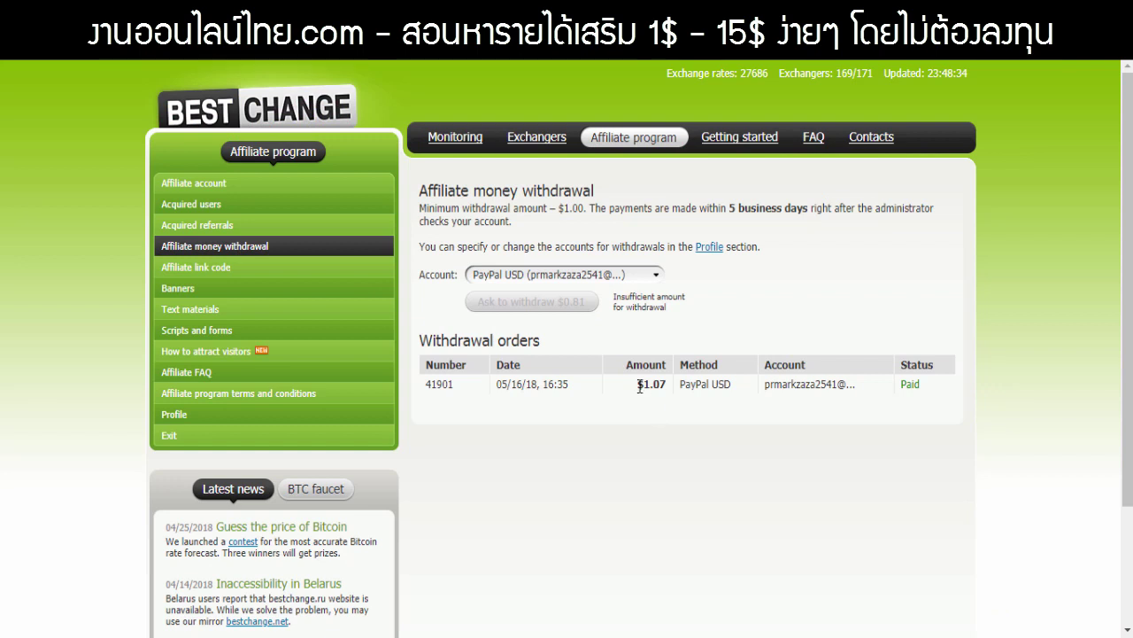
pyautogui.doubleClick(660, 384)
pyautogui.click(675, 474)
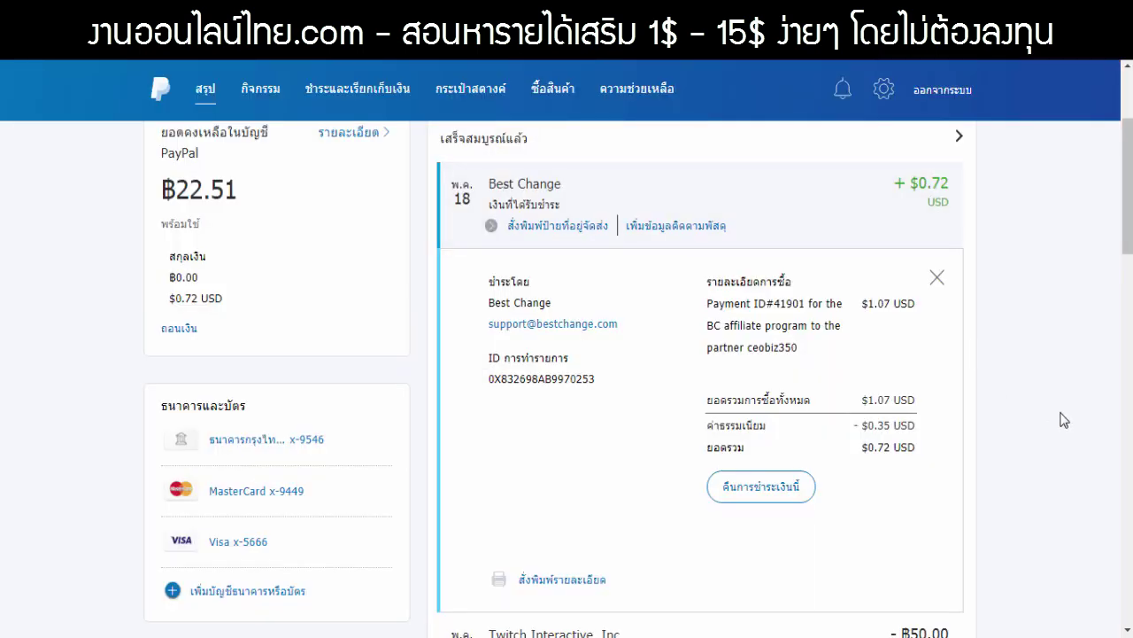
# Step: Check the payment's fee and net total in PayPal against the account balance, and close the payment details
pyautogui.doubleClick(876, 425)
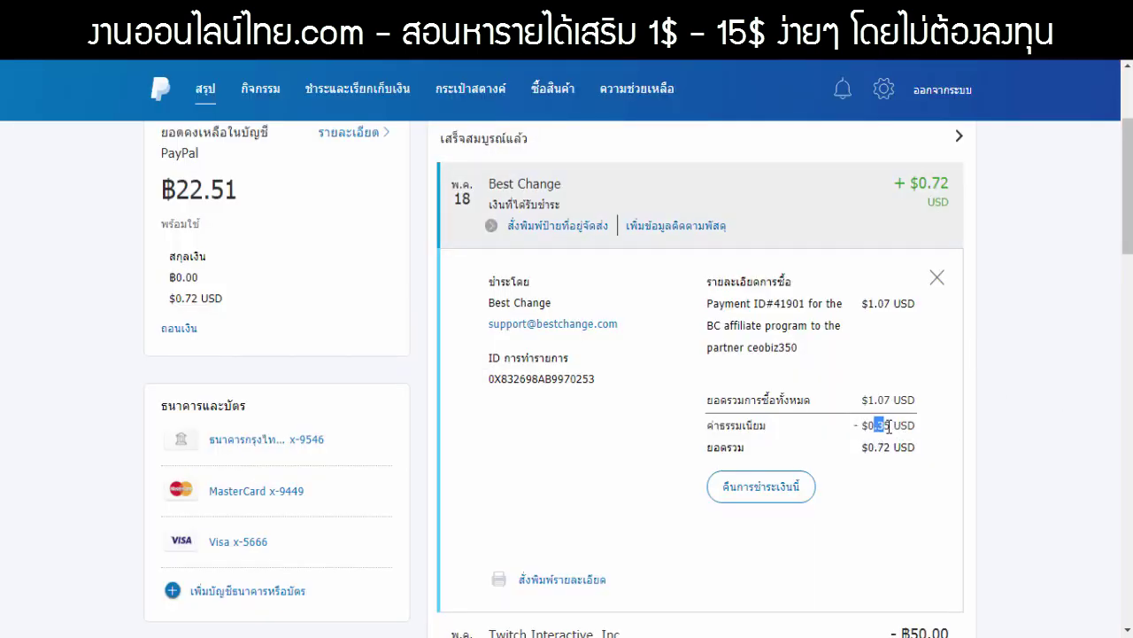
pyautogui.click(874, 450)
pyautogui.doubleClick(874, 450)
pyautogui.click(896, 448)
pyautogui.scroll(2, 215, 331)
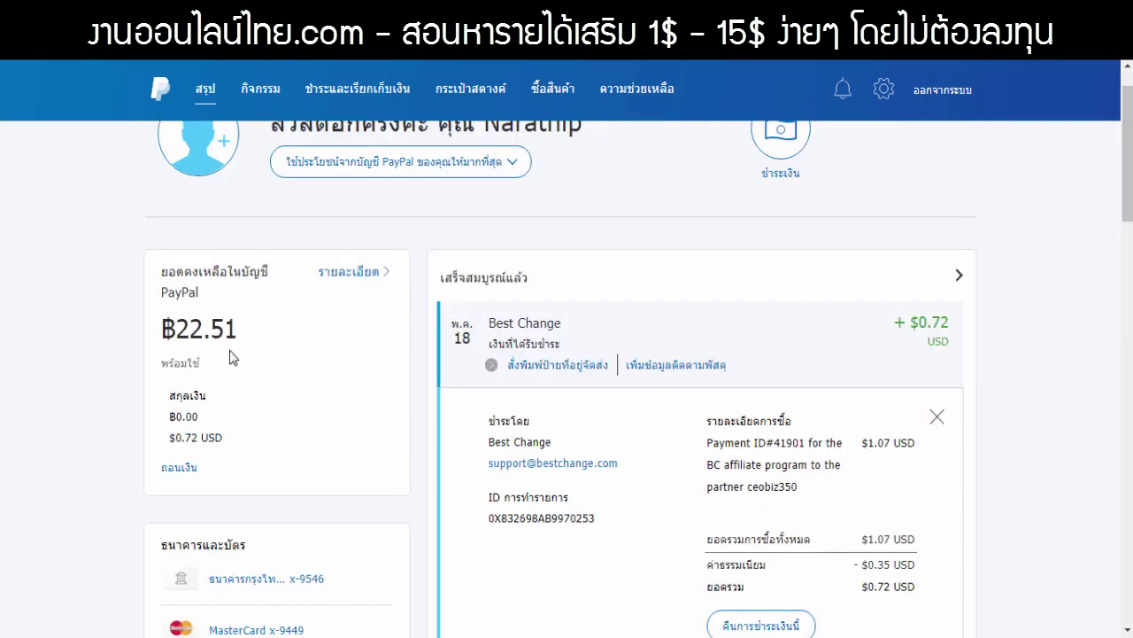
pyautogui.scroll(-2, 1067, 312)
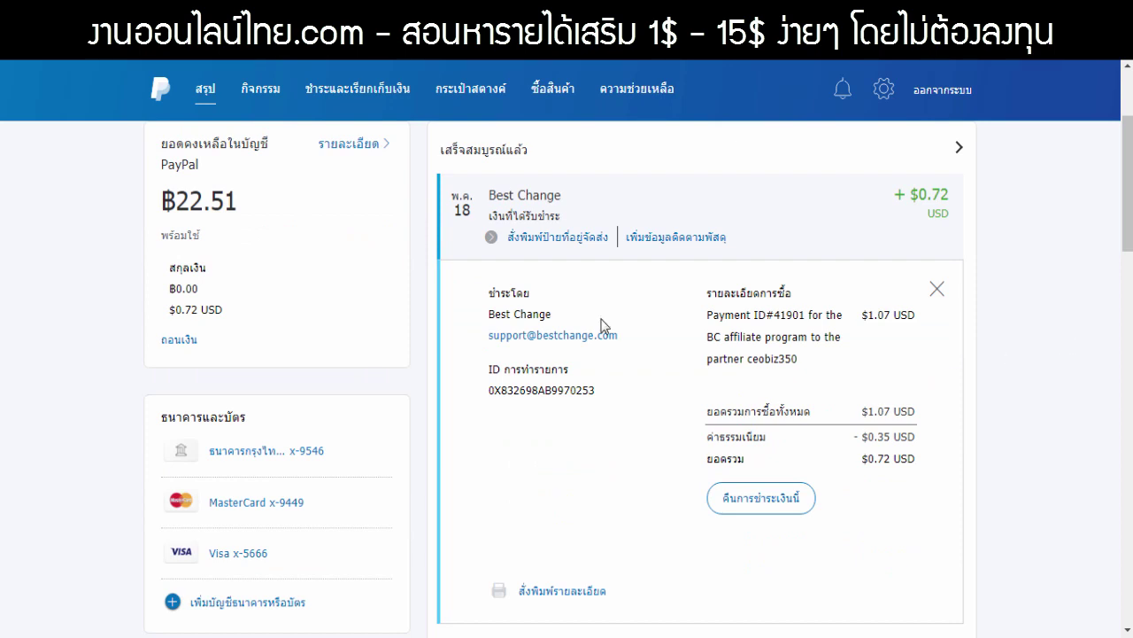
pyautogui.moveTo(182, 193); pyautogui.dragTo(206, 198)
pyautogui.click(275, 214)
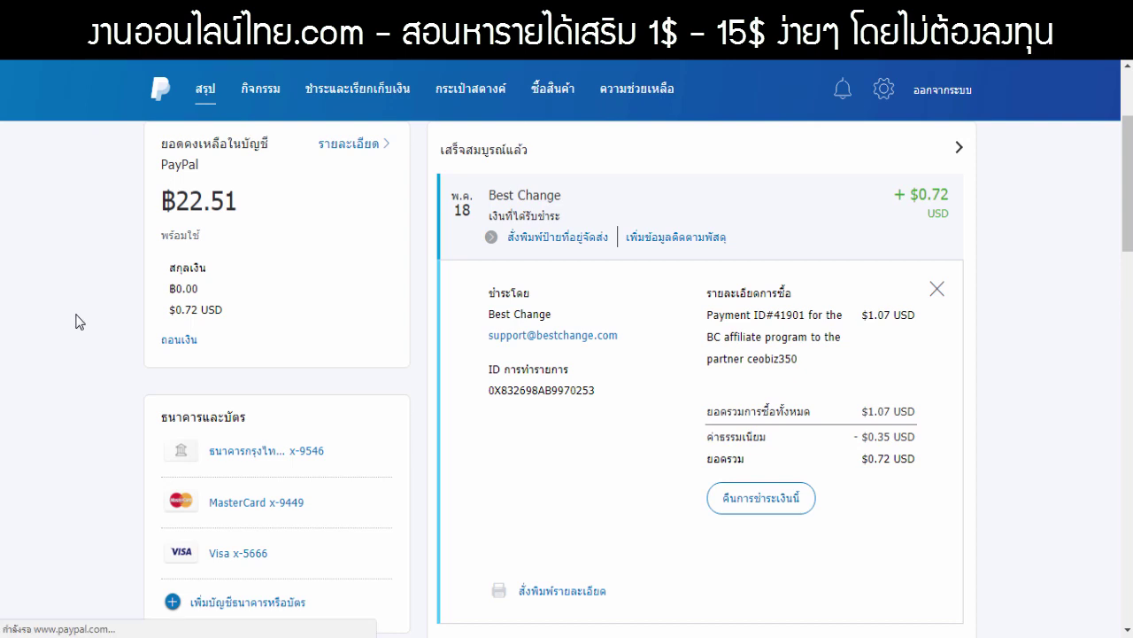
pyautogui.click(939, 288)
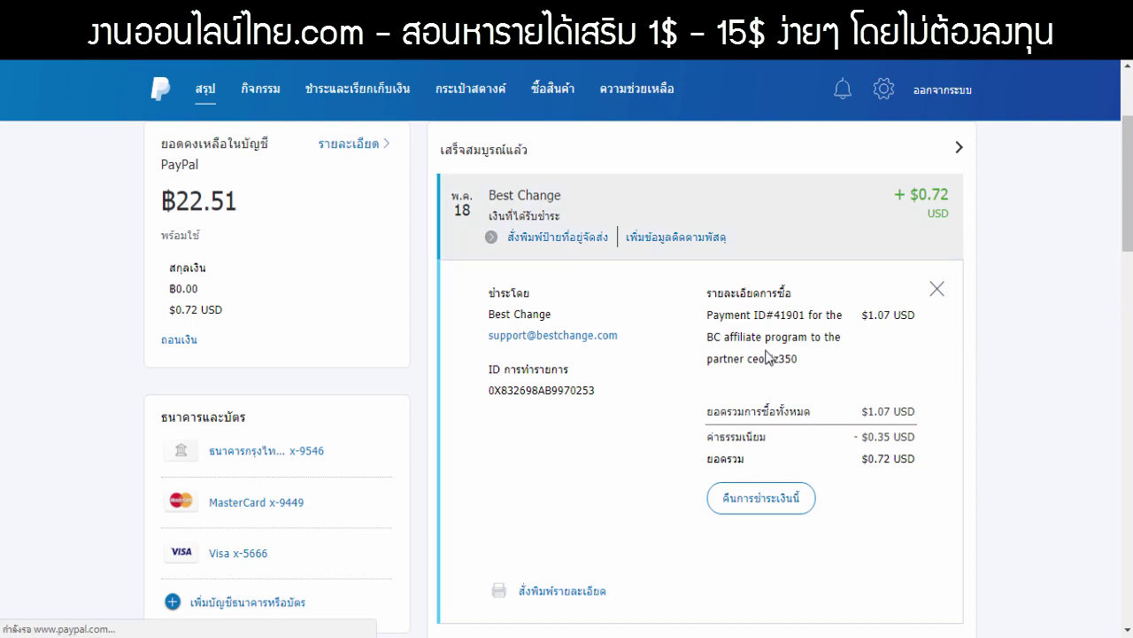
pyautogui.scroll(3, 767, 357)
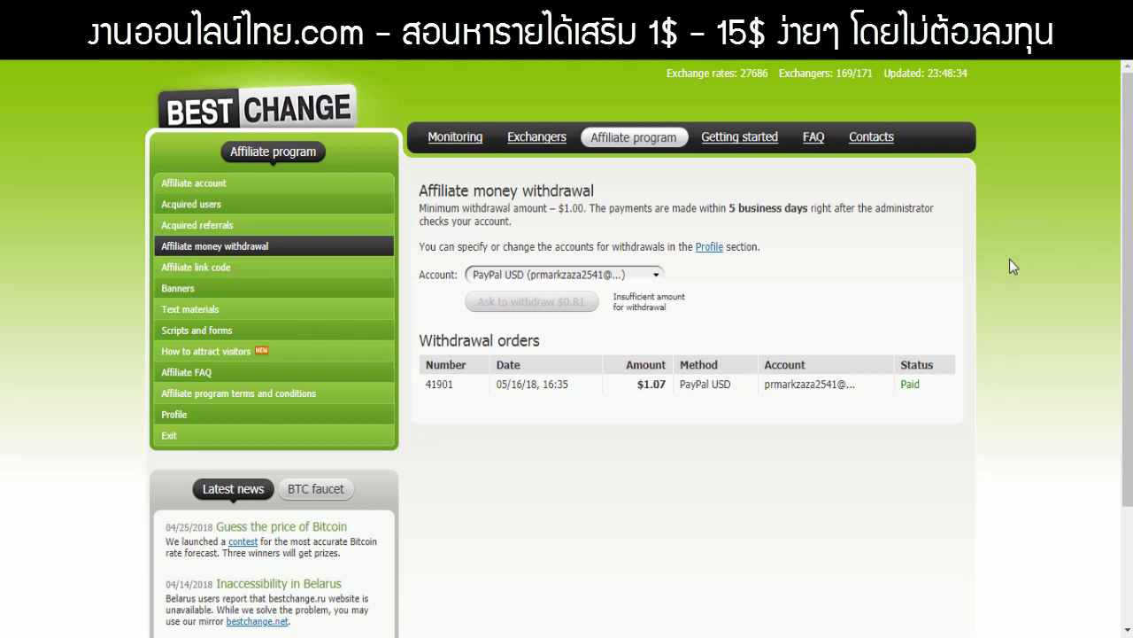
# Step: Switch to BestChange and open the registration form of its affiliate program below the terms and conditions
pyautogui.click(194, 182)
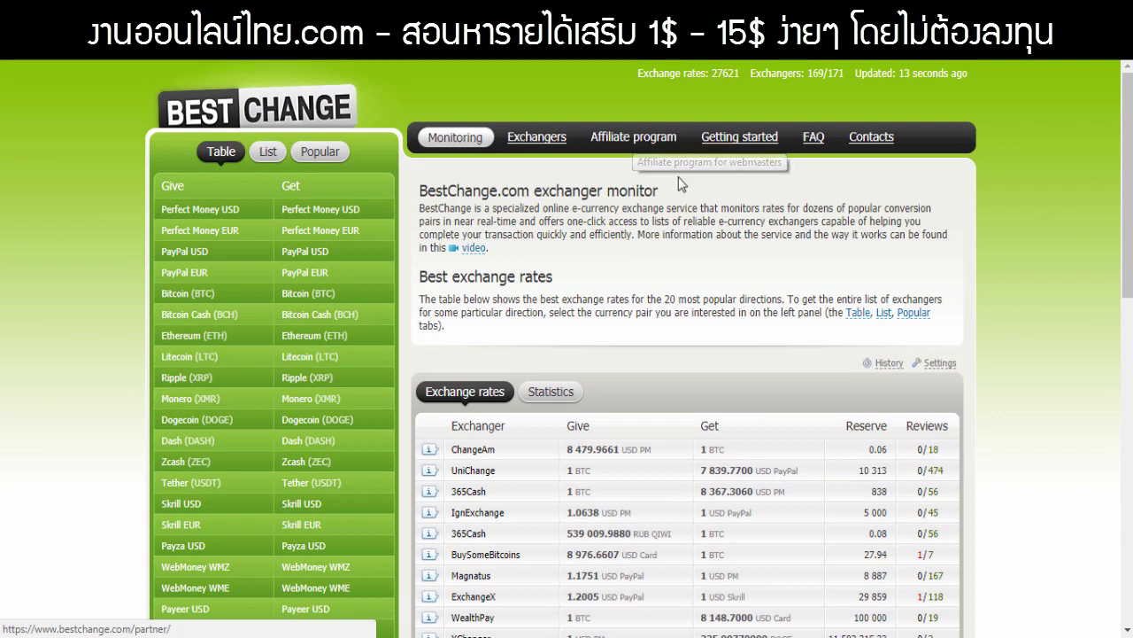
pyautogui.click(637, 148)
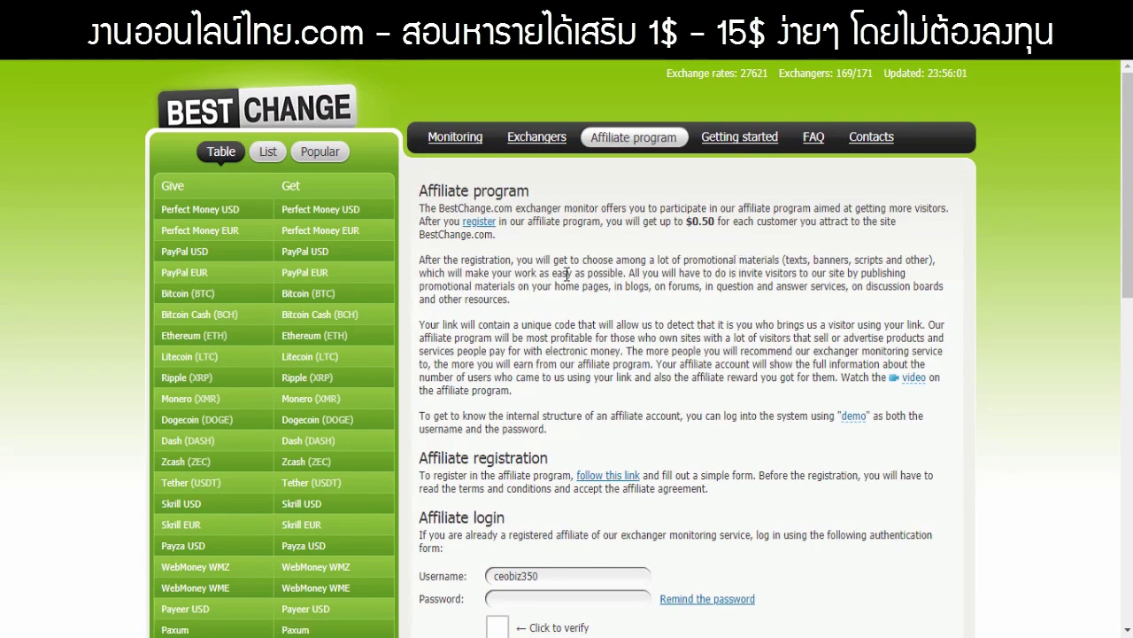
pyautogui.click(479, 223)
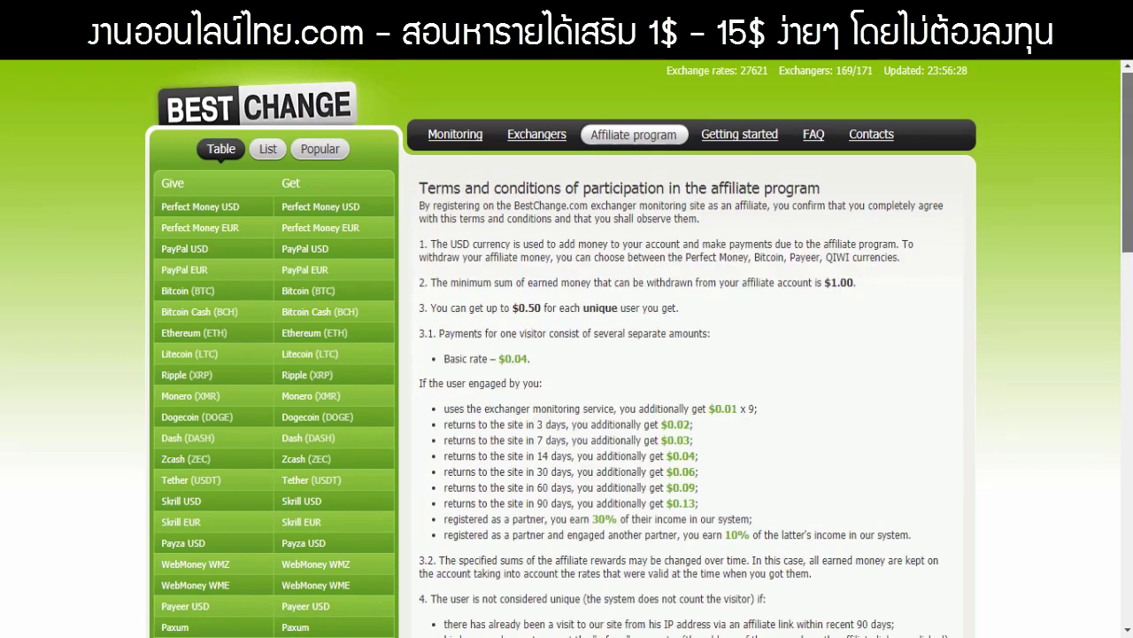
pyautogui.scroll(-2, 1047, 244)
pyautogui.scroll(-10, 1014, 391)
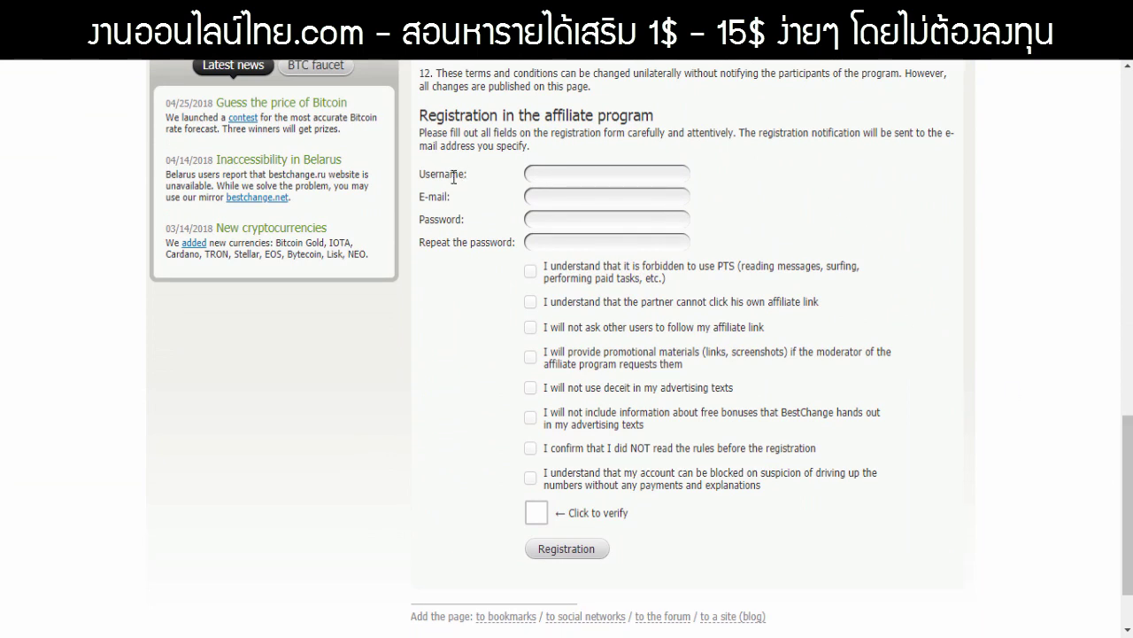
pyautogui.click(556, 223)
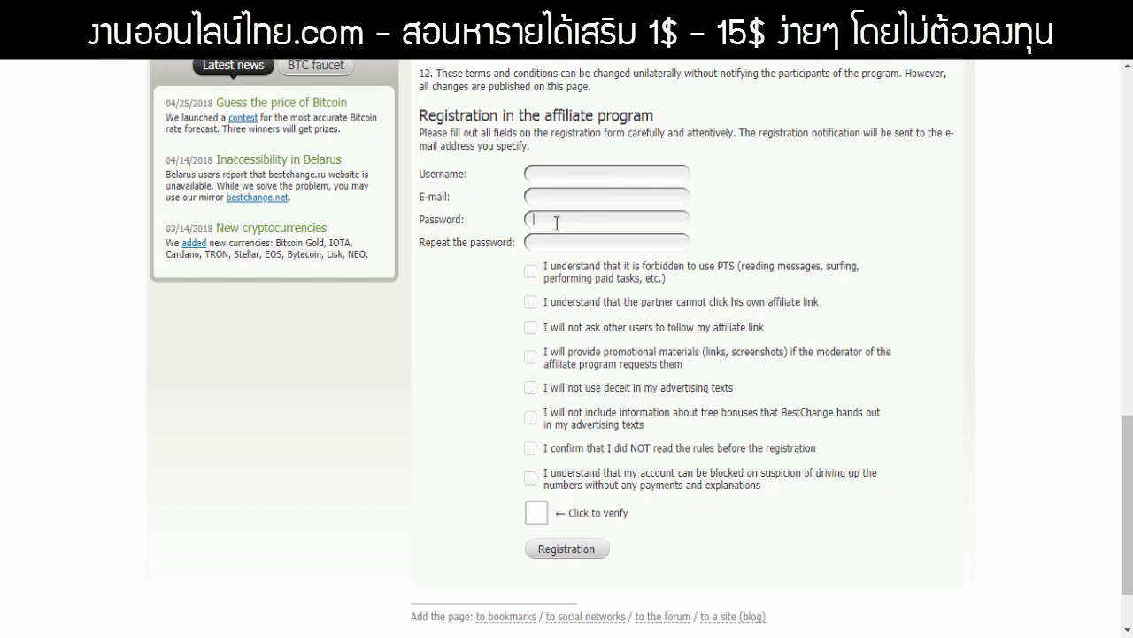
# Step: Accept every statement in the registration form except "I confirm that I did NOT read the rules before the registration"
pyautogui.click(530, 270)
pyautogui.click(531, 303)
pyautogui.click(530, 327)
pyautogui.click(530, 356)
pyautogui.click(530, 387)
pyautogui.click(530, 417)
pyautogui.click(530, 479)
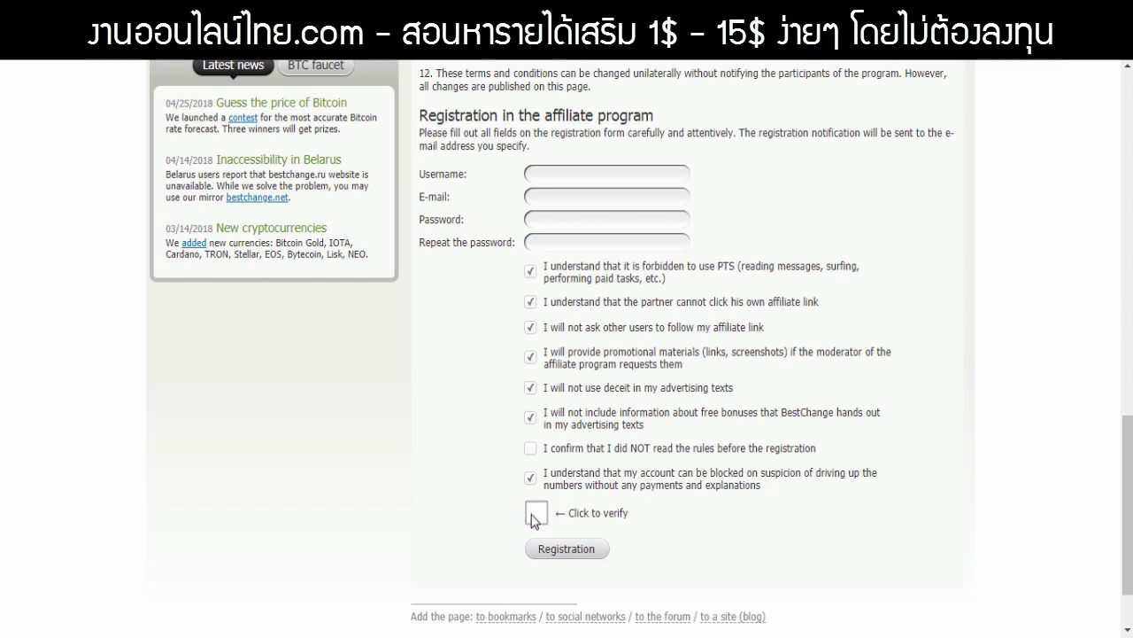
# Step: Complete the form's human verification by selecting all squares that show street signs
pyautogui.click(541, 519)
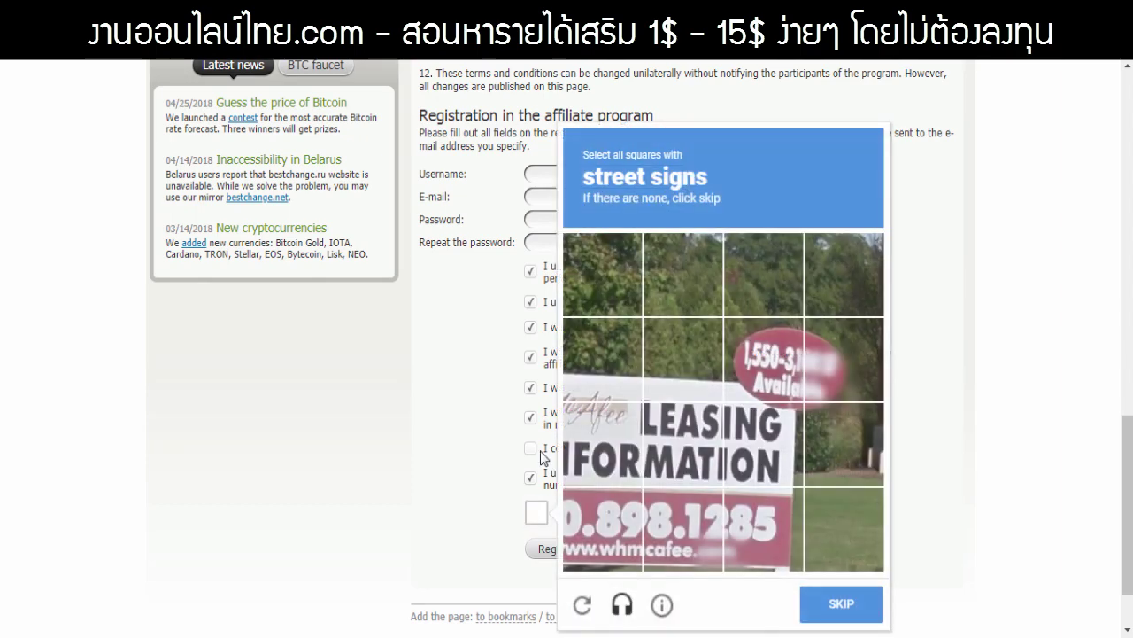
pyautogui.click(761, 359)
pyautogui.click(842, 358)
pyautogui.click(763, 443)
pyautogui.click(763, 529)
pyautogui.click(683, 528)
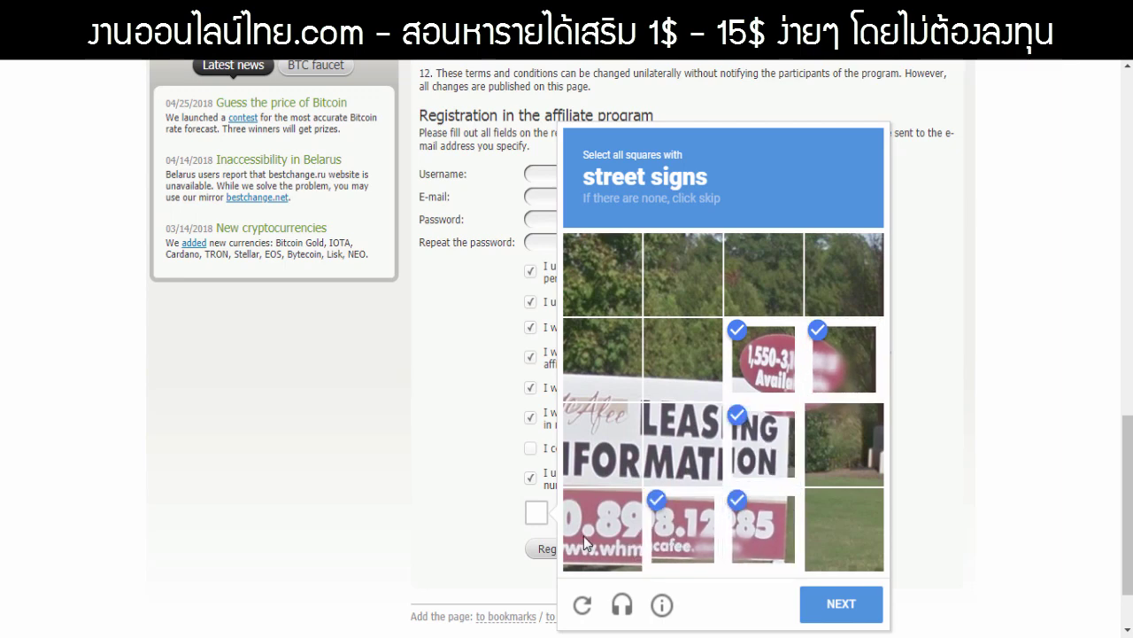
pyautogui.click(603, 529)
pyautogui.click(603, 442)
pyautogui.click(603, 359)
pyautogui.click(683, 359)
pyautogui.click(678, 416)
pyautogui.click(841, 603)
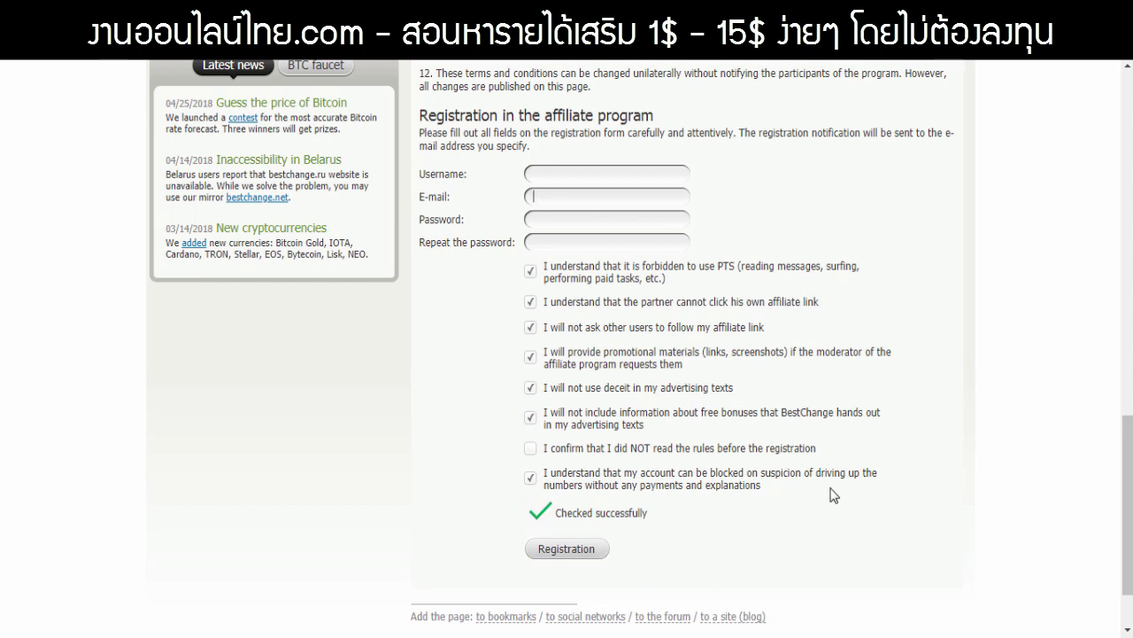
# Step: Return to the affiliate account overview and open its accounts for withdrawal for editing
pyautogui.scroll(15, 684, 406)
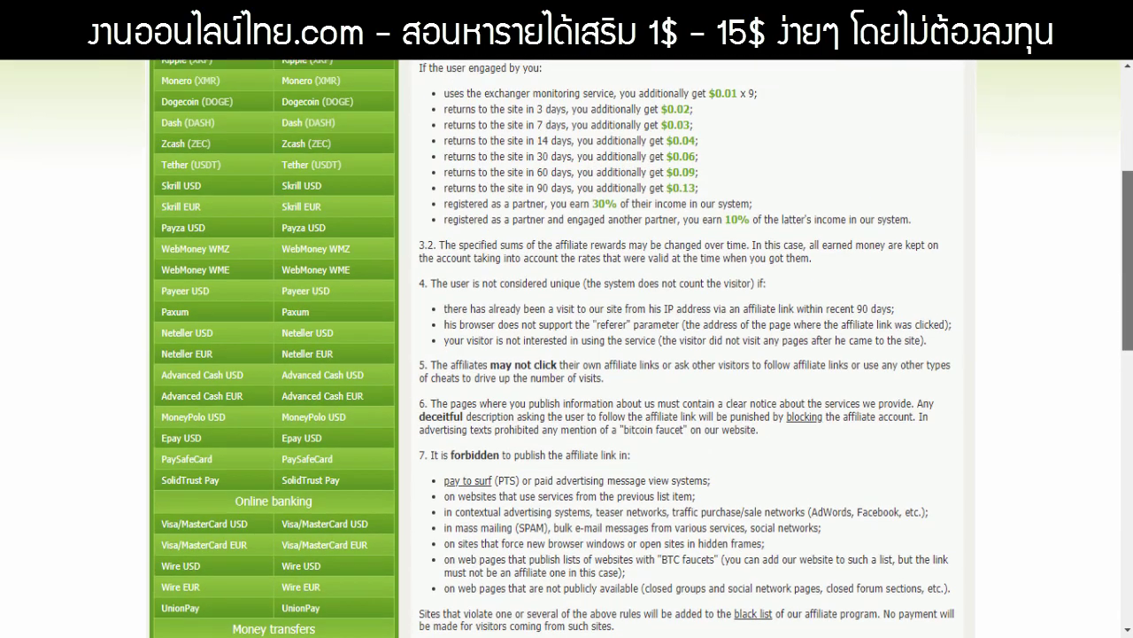
pyautogui.click(656, 142)
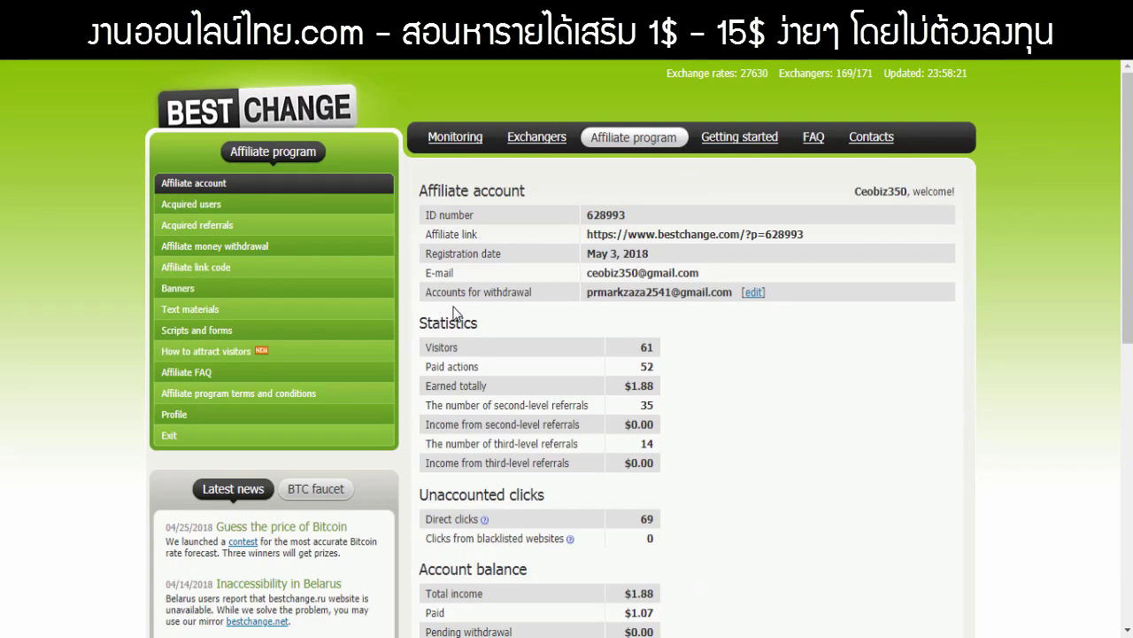
pyautogui.moveTo(426, 291); pyautogui.dragTo(759, 354)
pyautogui.click(717, 352)
pyautogui.moveTo(588, 292); pyautogui.dragTo(733, 293)
pyautogui.click(711, 356)
pyautogui.click(753, 293)
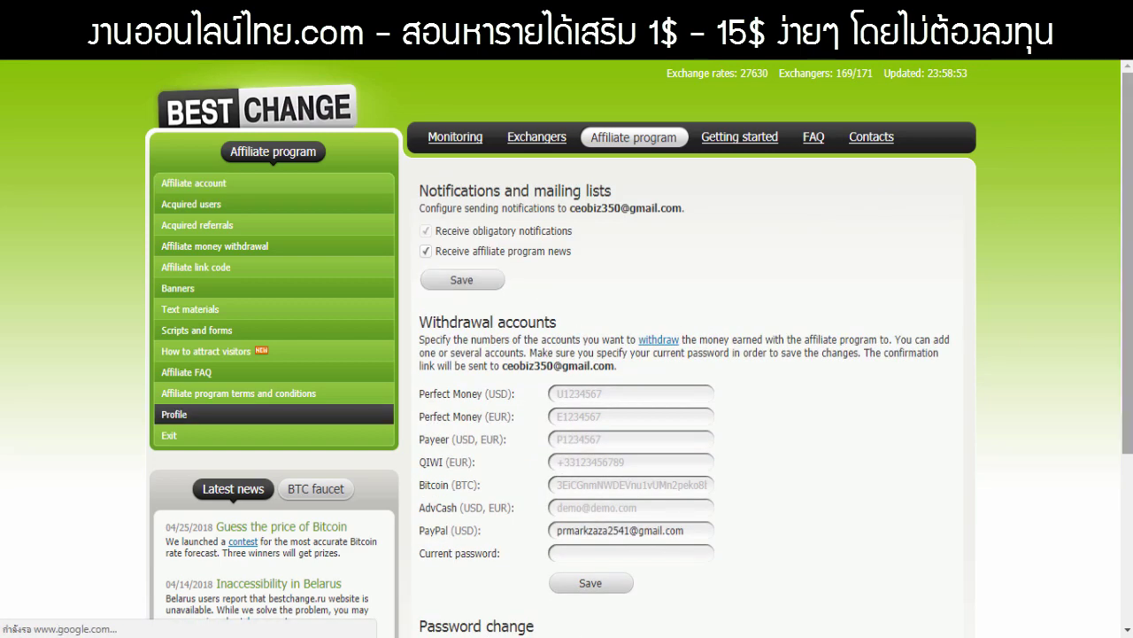
# Step: Examine the available withdrawal account fields in the profile, especially the PayPal (USD) entry
pyautogui.scroll(-3, 645, 464)
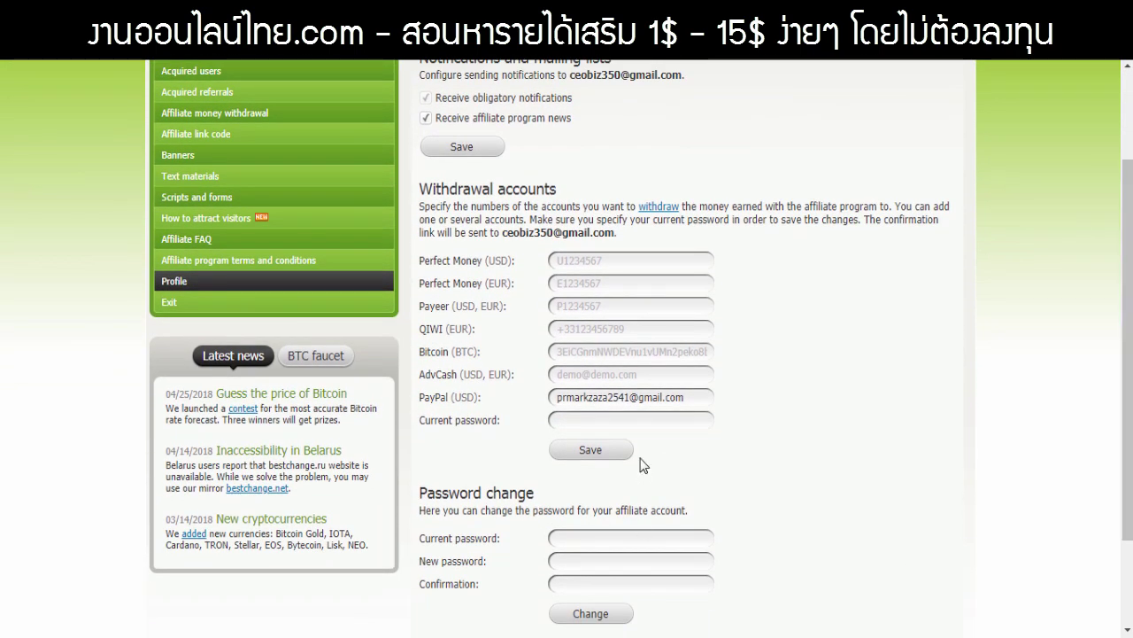
pyautogui.tripleClick(421, 404)
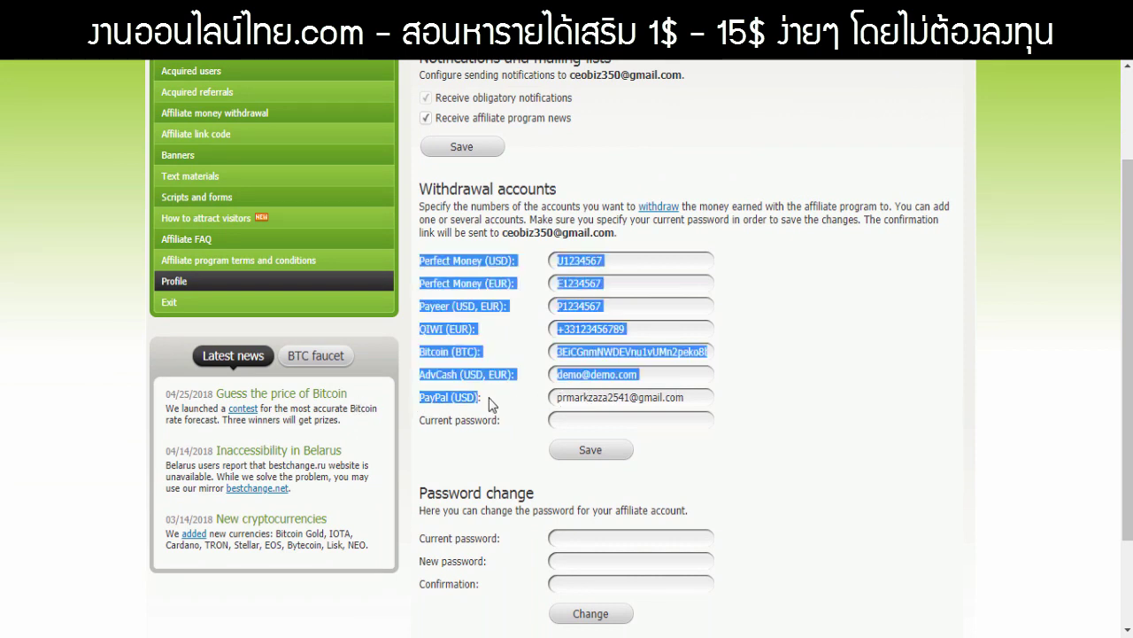
pyautogui.click(487, 400)
pyautogui.moveTo(487, 400)
pyautogui.mouseDown()
pyautogui.moveTo(424, 398)
pyautogui.moveTo(496, 399)
pyautogui.mouseUp()
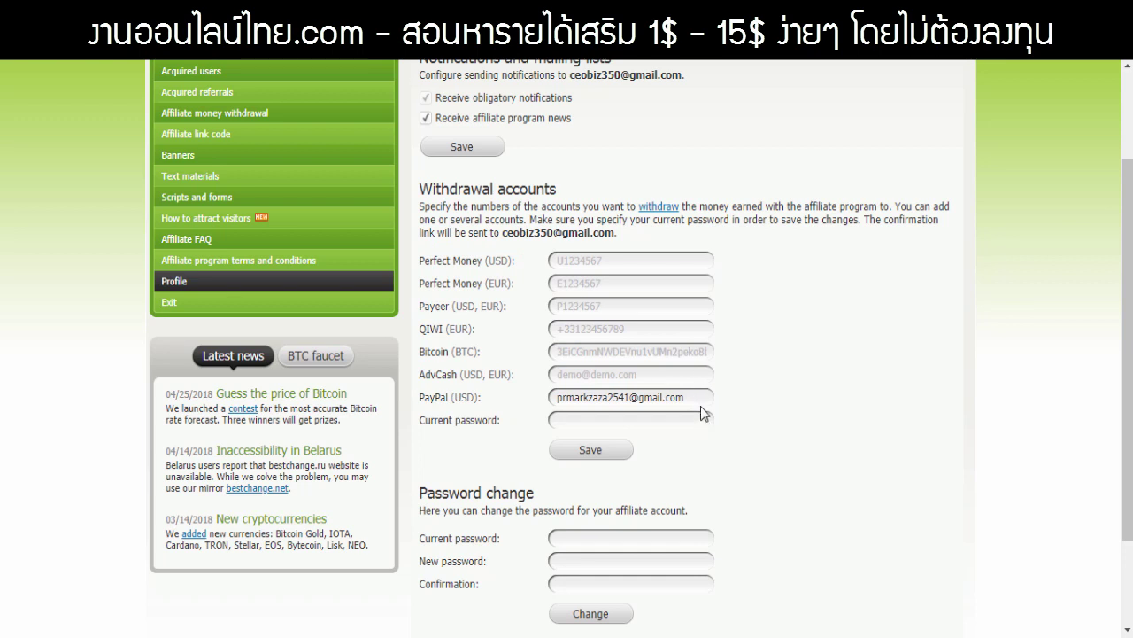
pyautogui.click(519, 397)
pyautogui.hotkey('ctrl', 'a')
pyautogui.click(811, 411)
pyautogui.moveTo(700, 396); pyautogui.dragTo(452, 397)
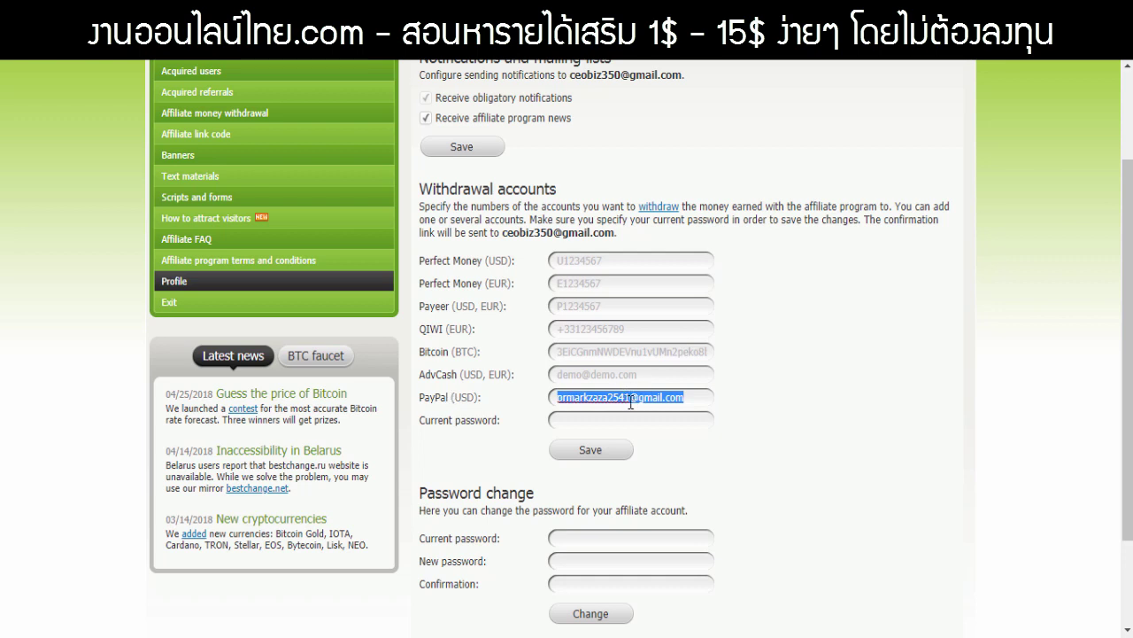
pyautogui.click(808, 400)
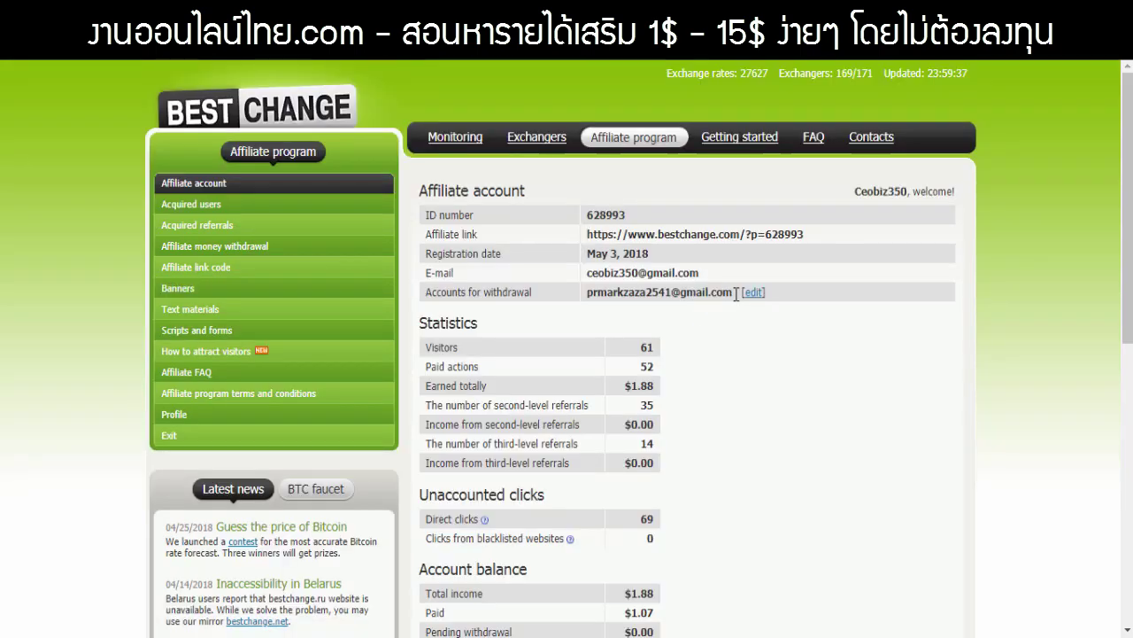
# Step: Review the withdrawal account and the affiliate link on the affiliate account overview
pyautogui.moveTo(736, 294); pyautogui.dragTo(587, 295)
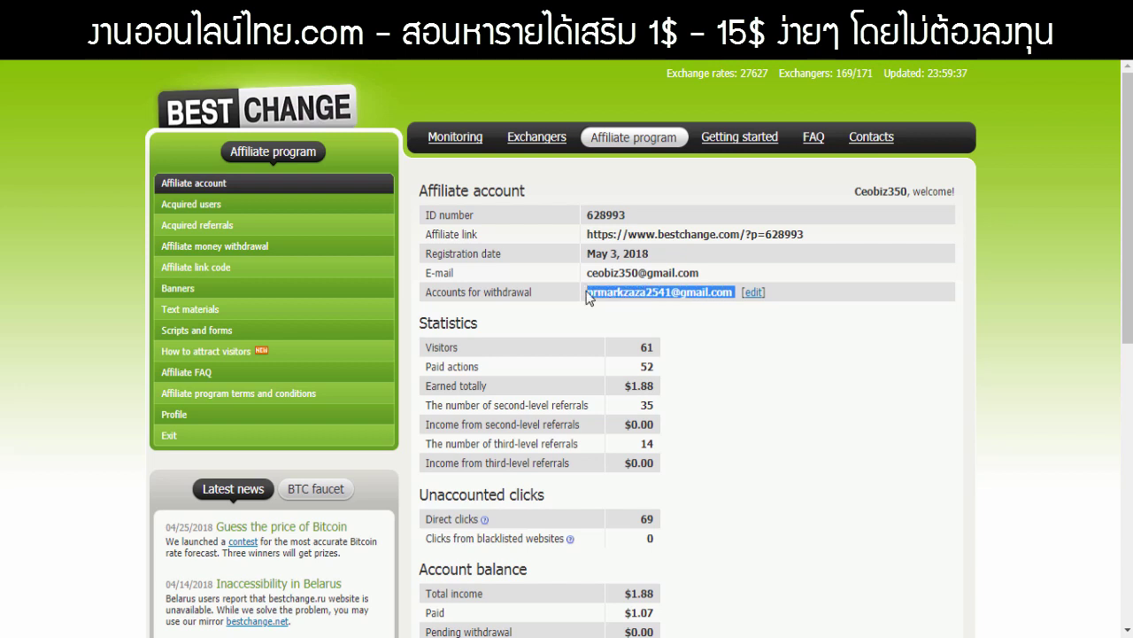
pyautogui.click(816, 396)
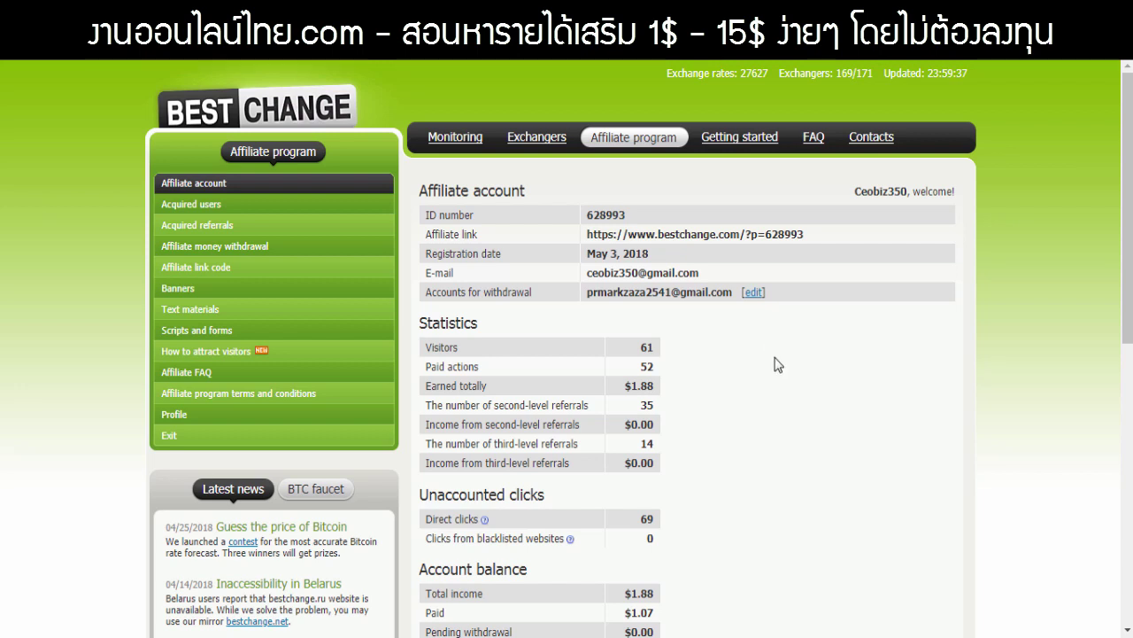
pyautogui.tripleClick(759, 230)
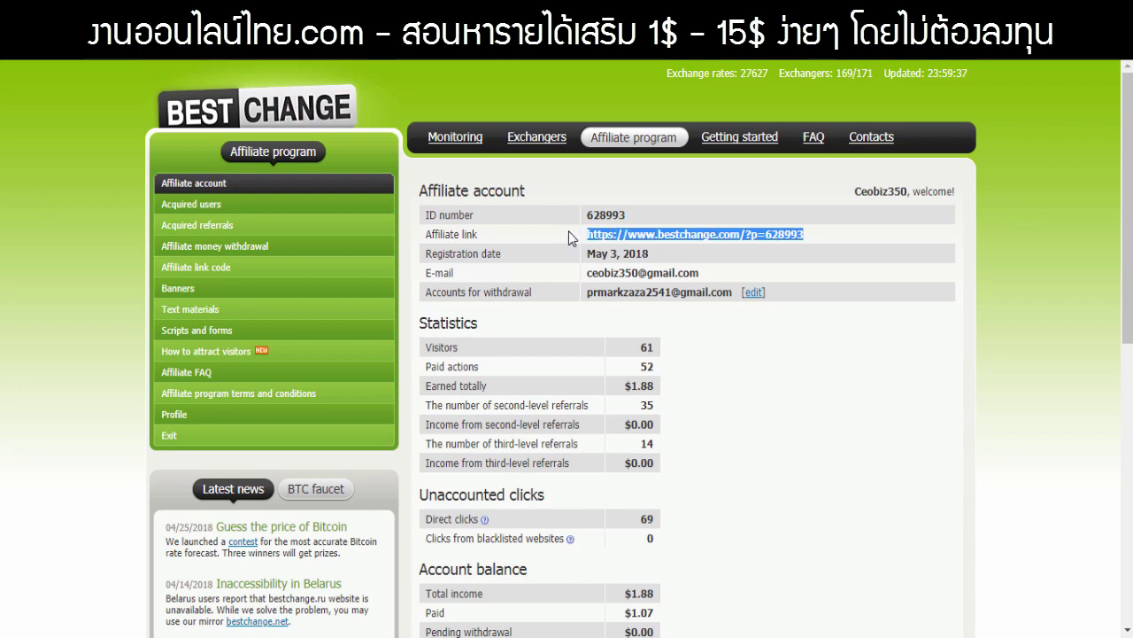
pyautogui.click(684, 244)
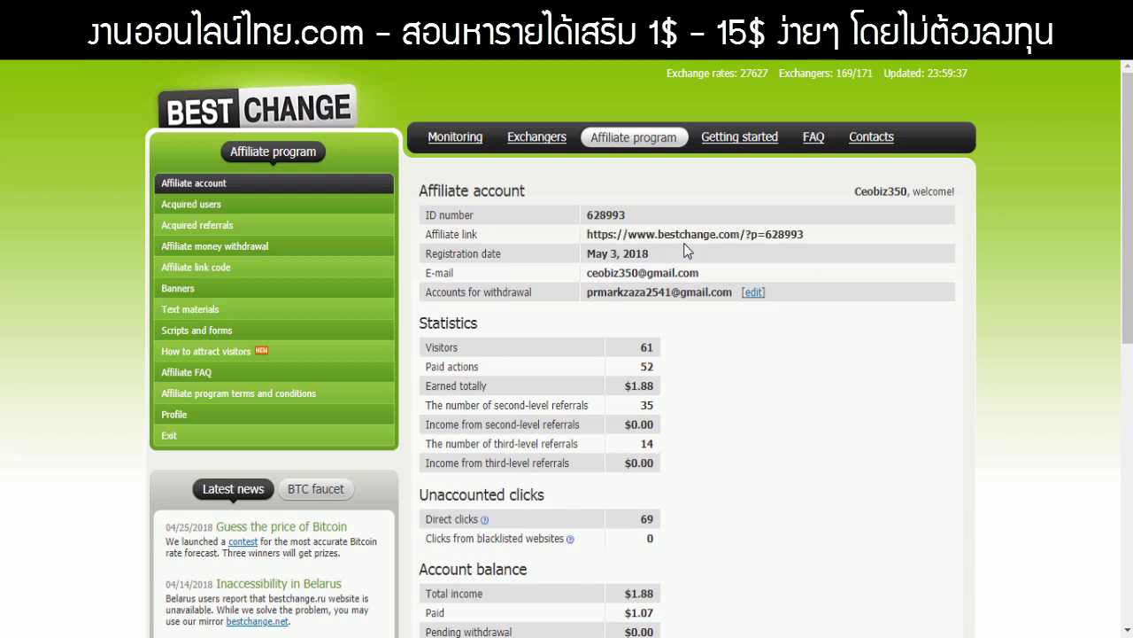